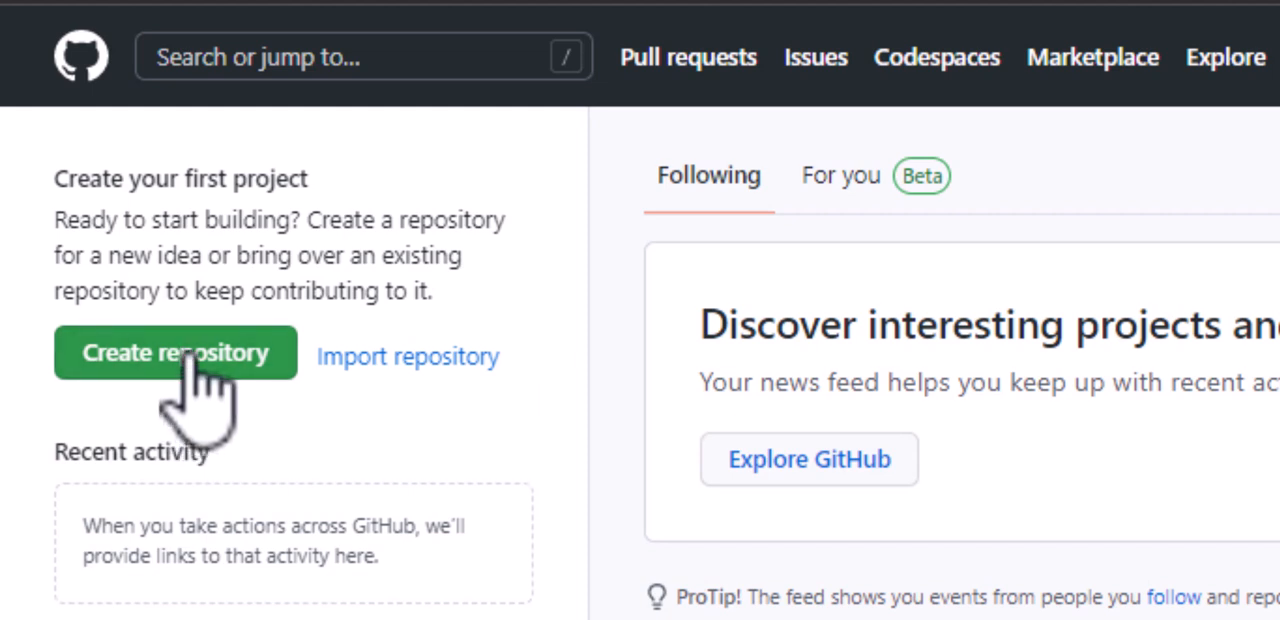
- Start a new repository and name it Angular-BootStrap1
click(193, 358)
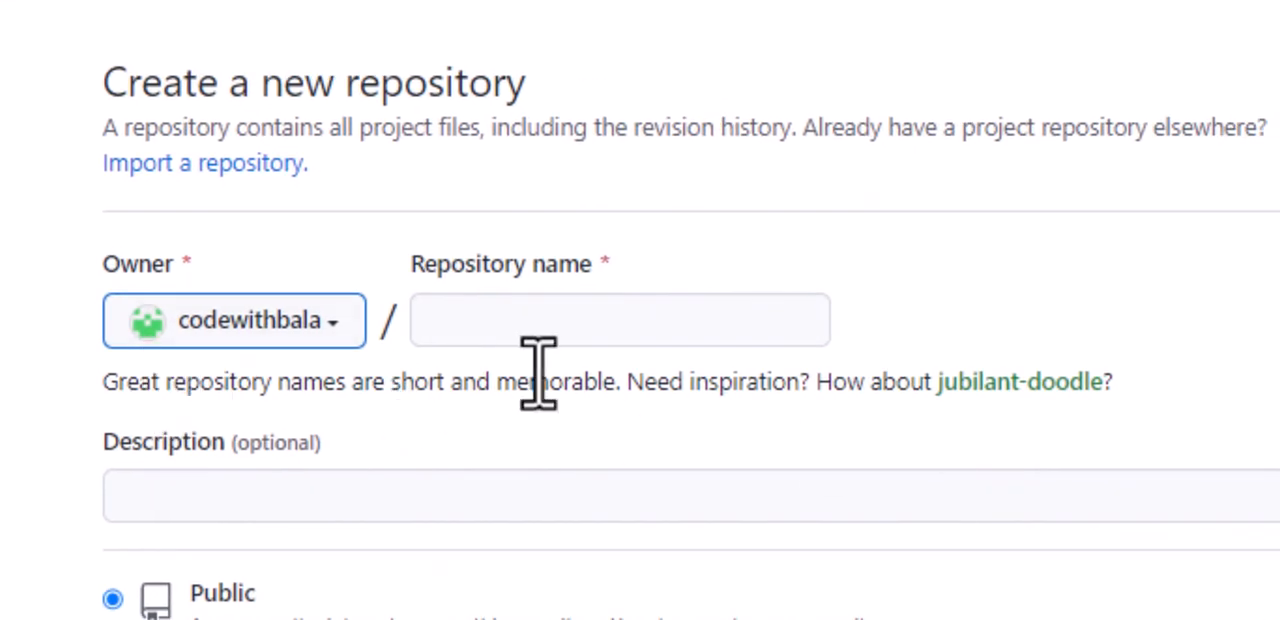
drag(634, 277, 425, 265)
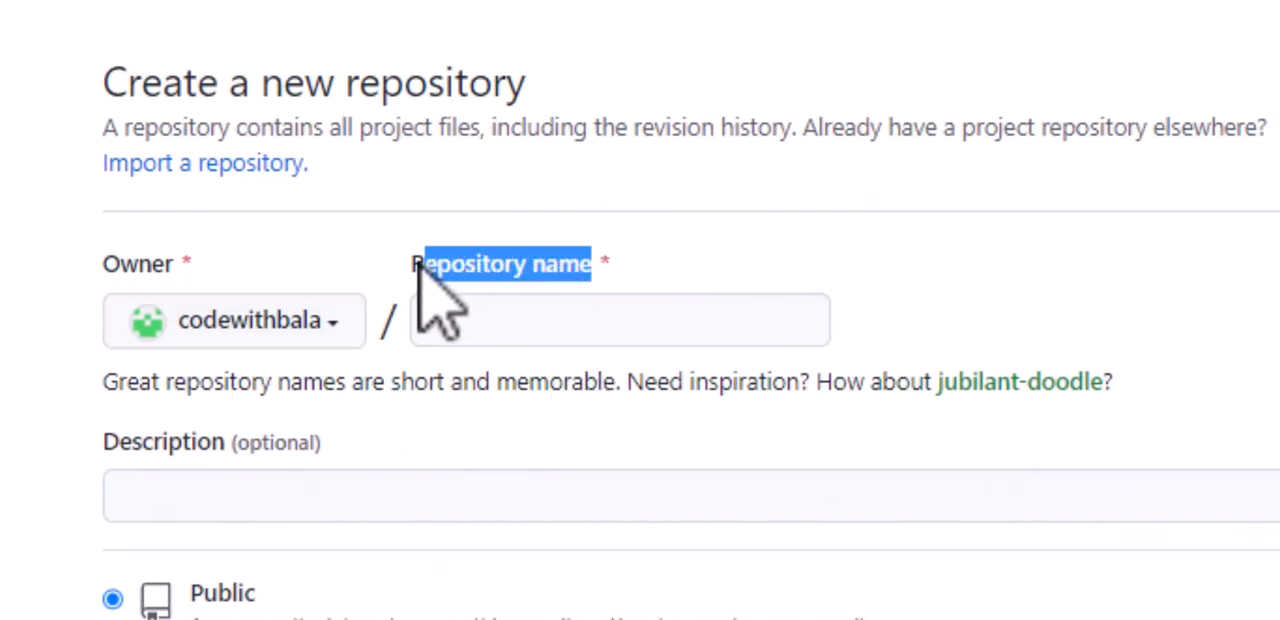
click(486, 318)
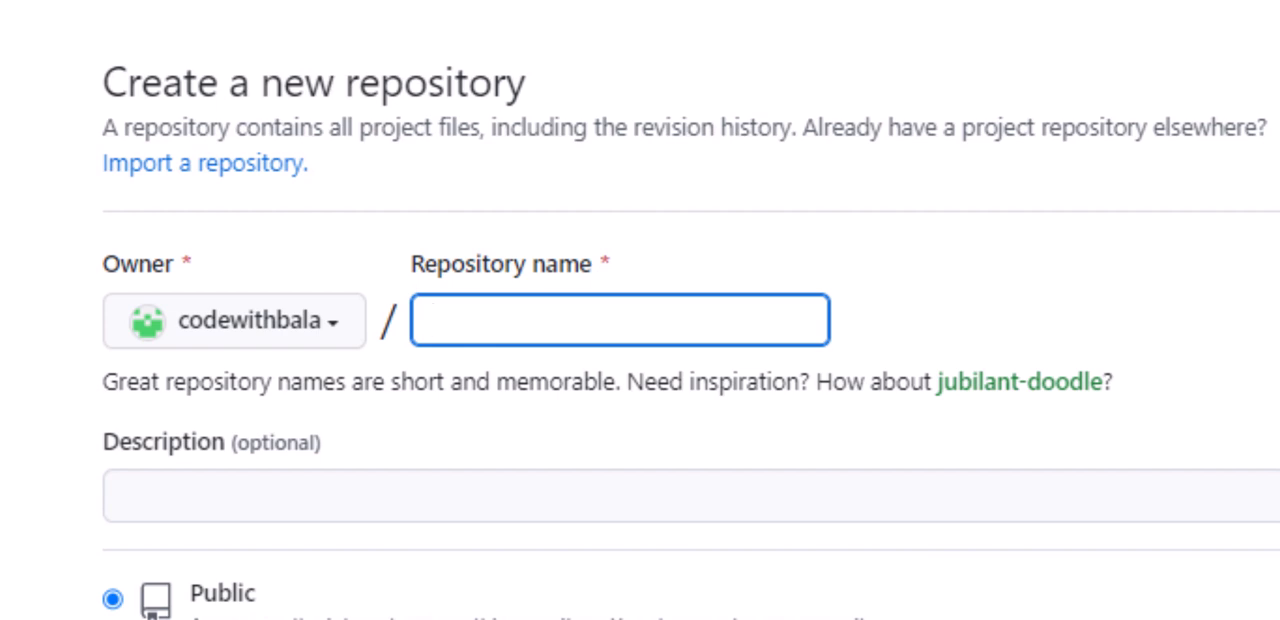
text(Angular)
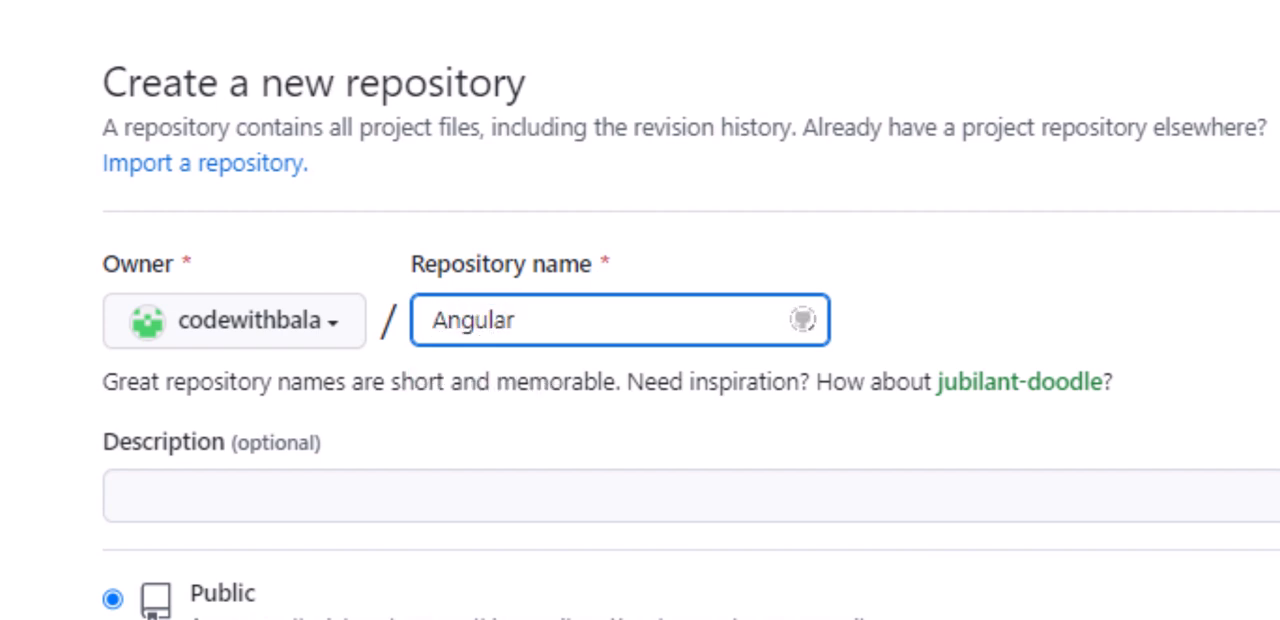
text(-BootStrap)
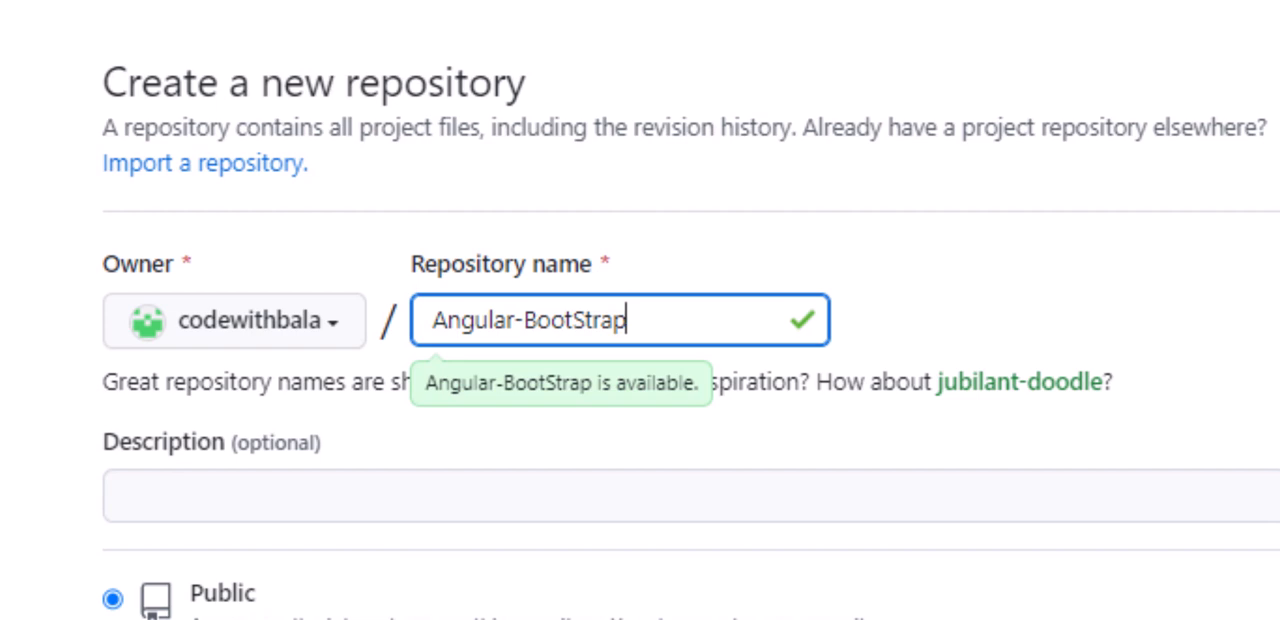
text(1)
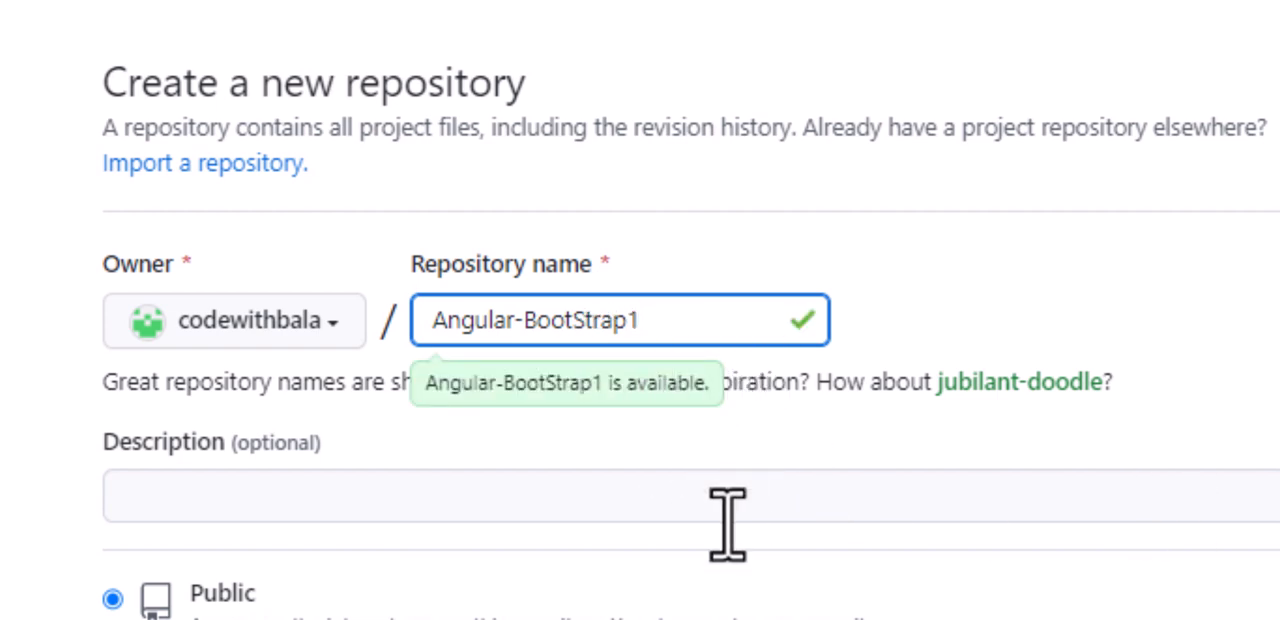
- Describe the repository as "Angular_BootStrap Project" and create it as a public repository with a README file
click(208, 505)
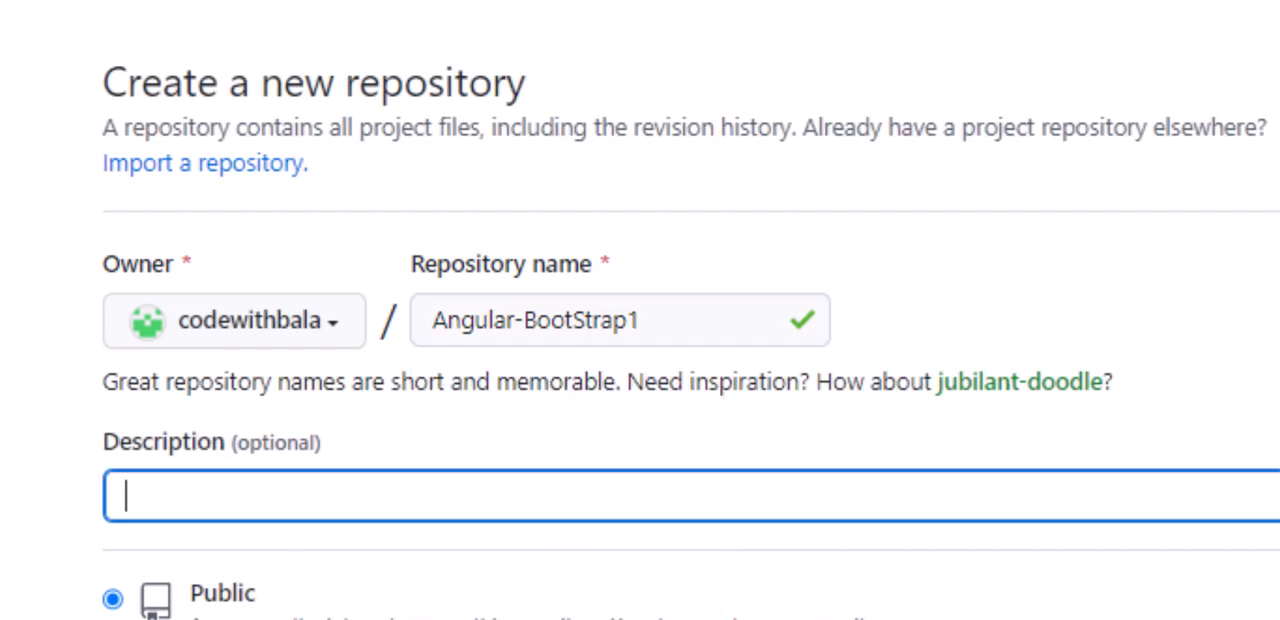
text(Angular_BootS)
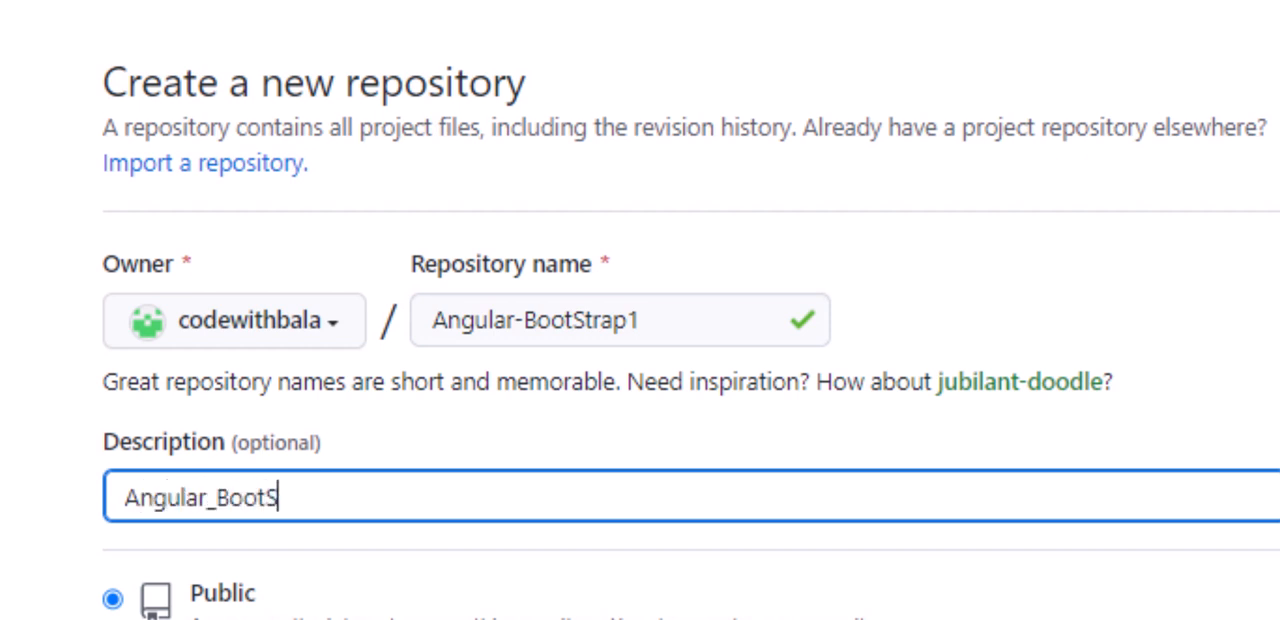
text(trap)
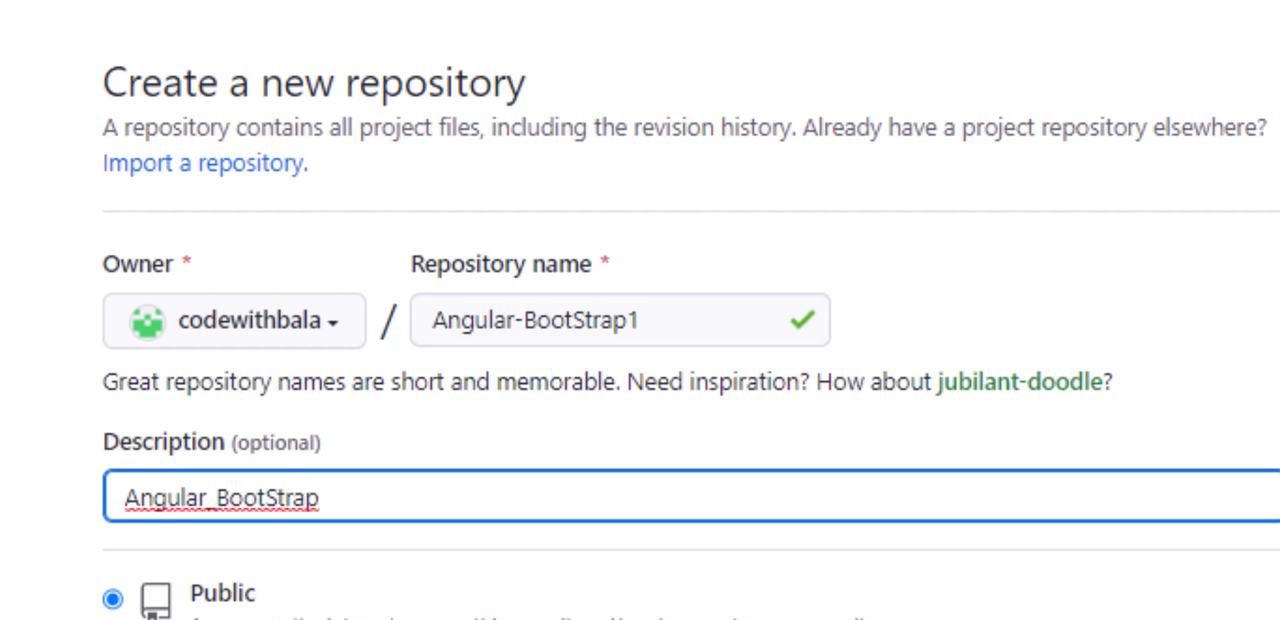
text( Project)
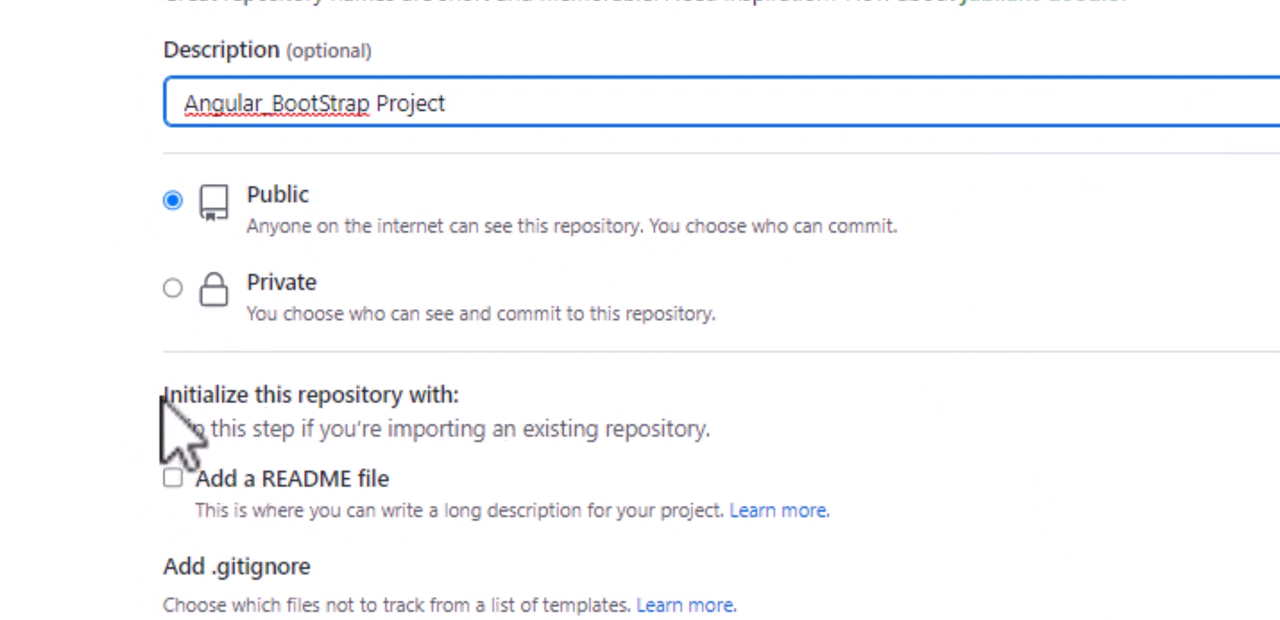
drag(160, 397, 465, 398)
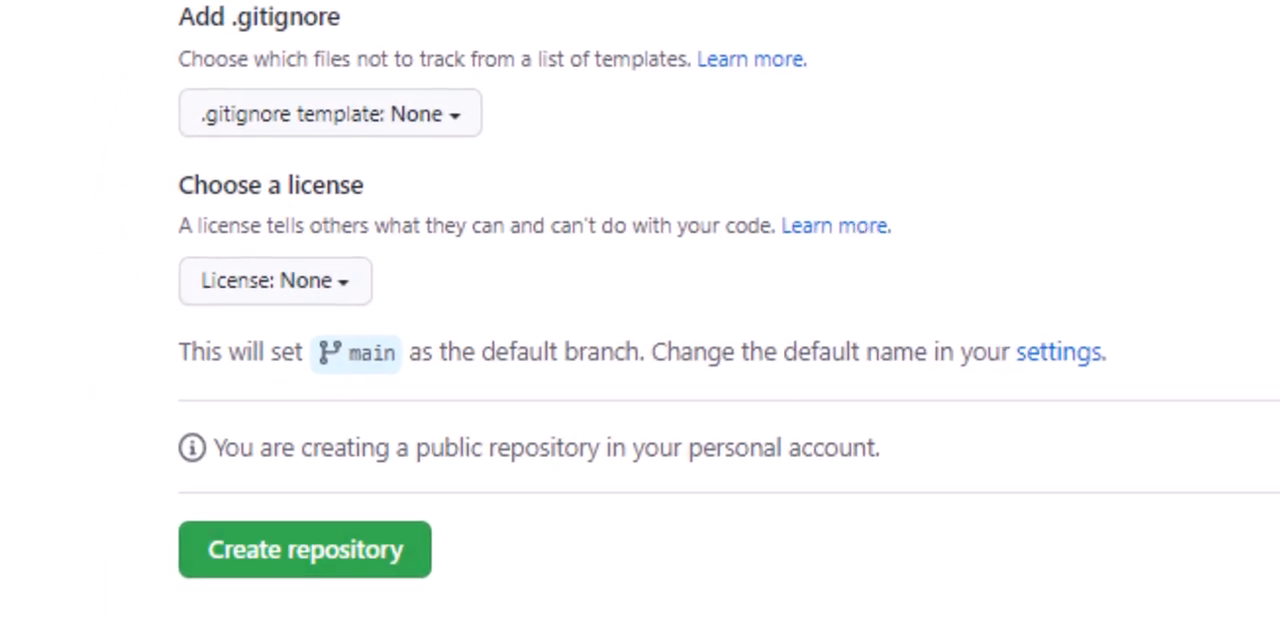
click(340, 552)
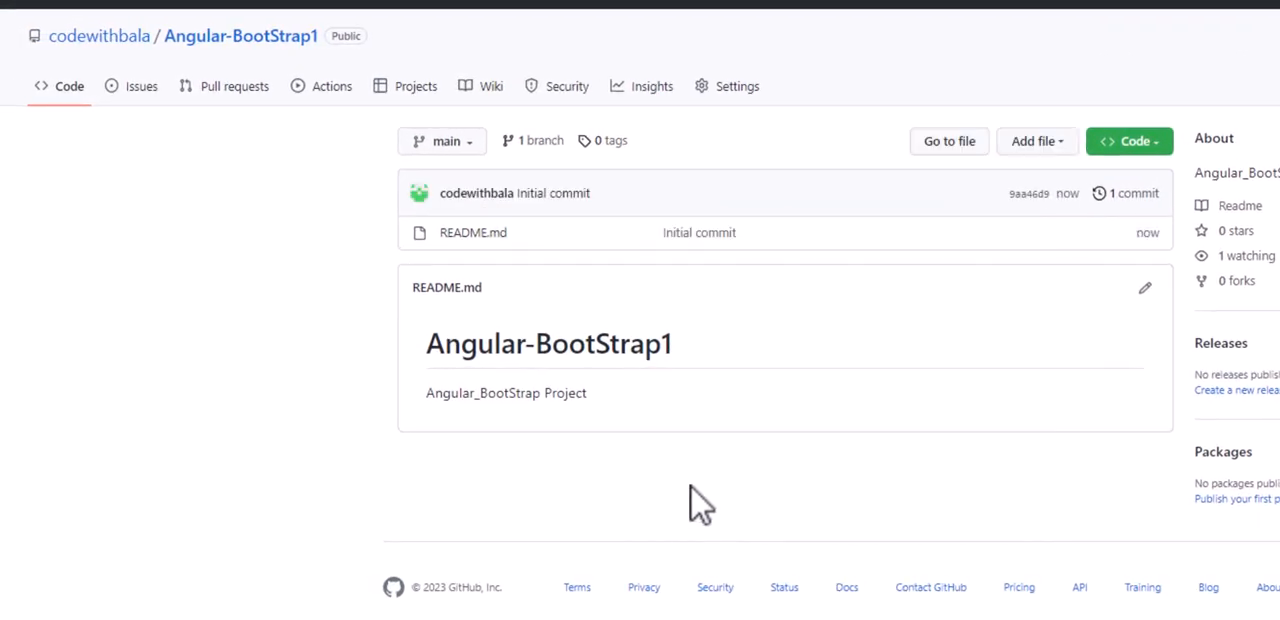
- Add the line "Shall be uploading BootStrap - Angular Project here" to README.md and commit it directly to the main branch
drag(688, 342, 429, 374)
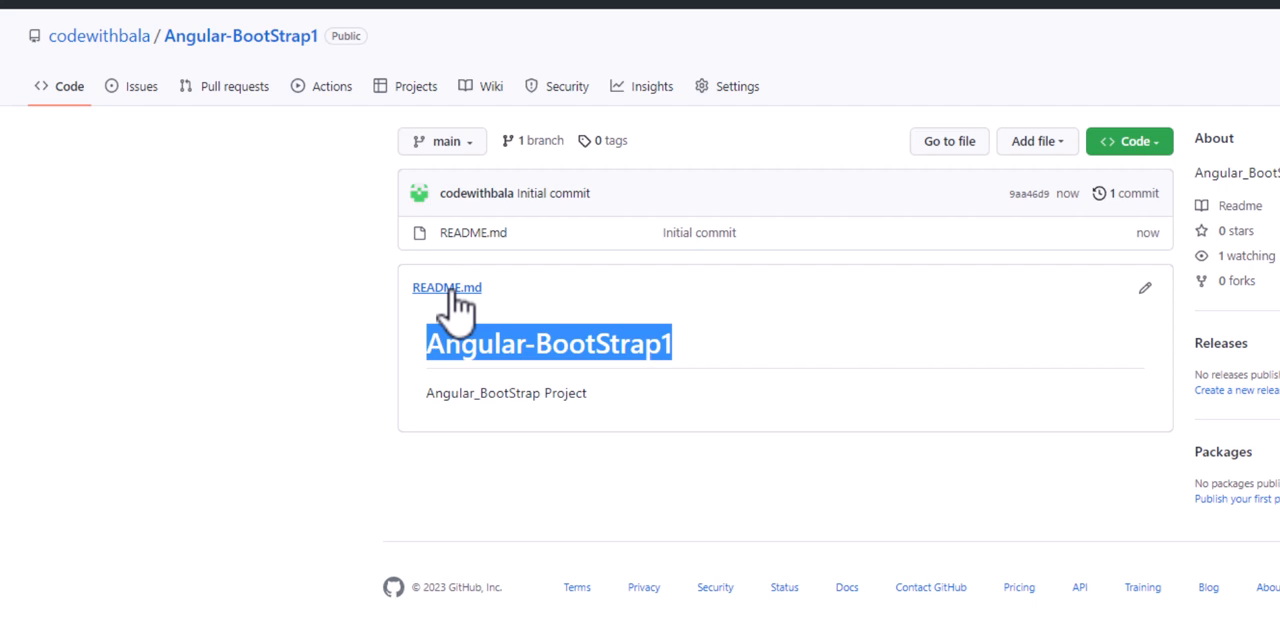
click(1146, 290)
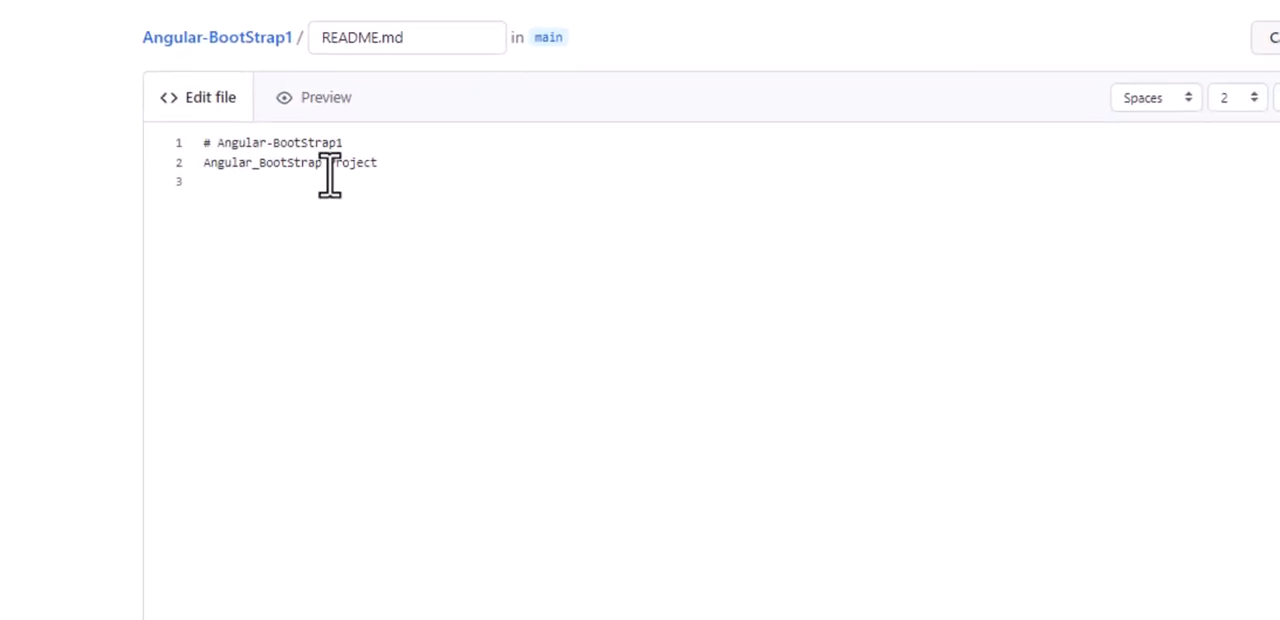
click(389, 189)
key(Return)
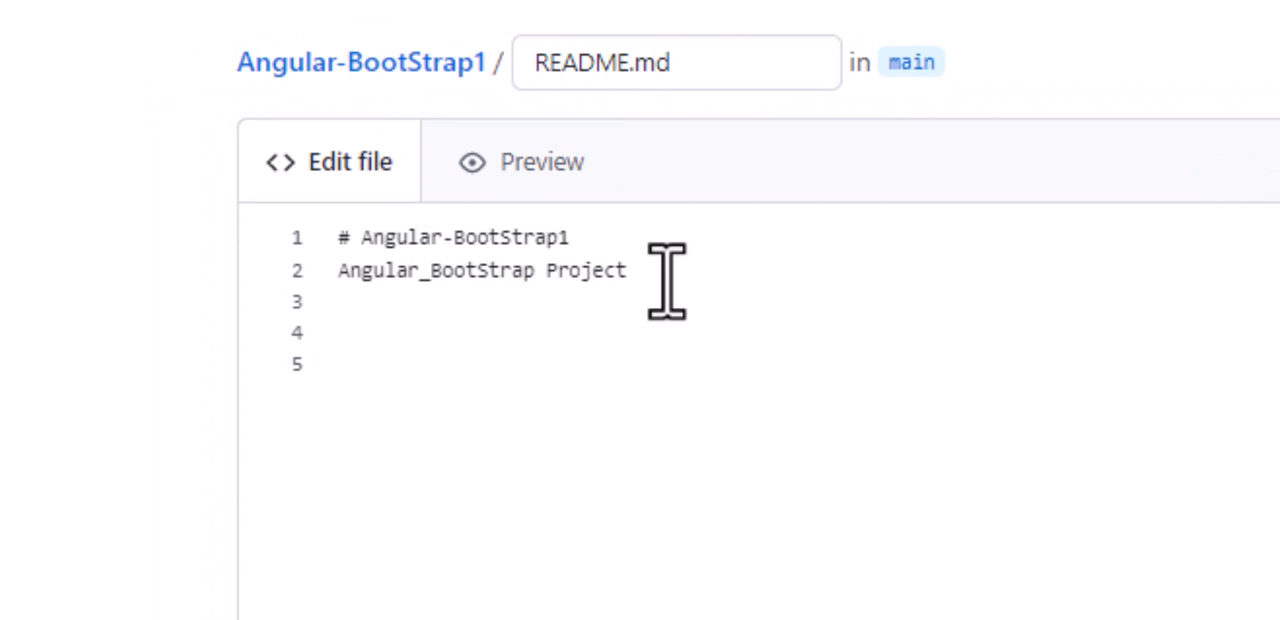
text(Shall be uploadi)
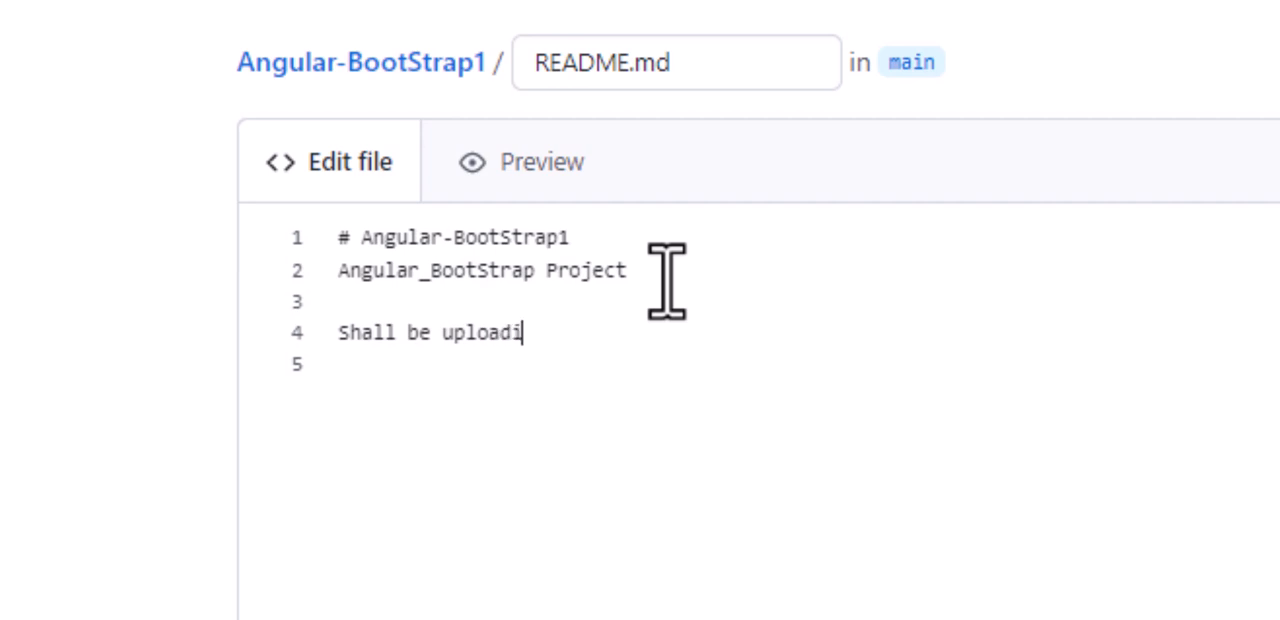
text(ng BootStrap -)
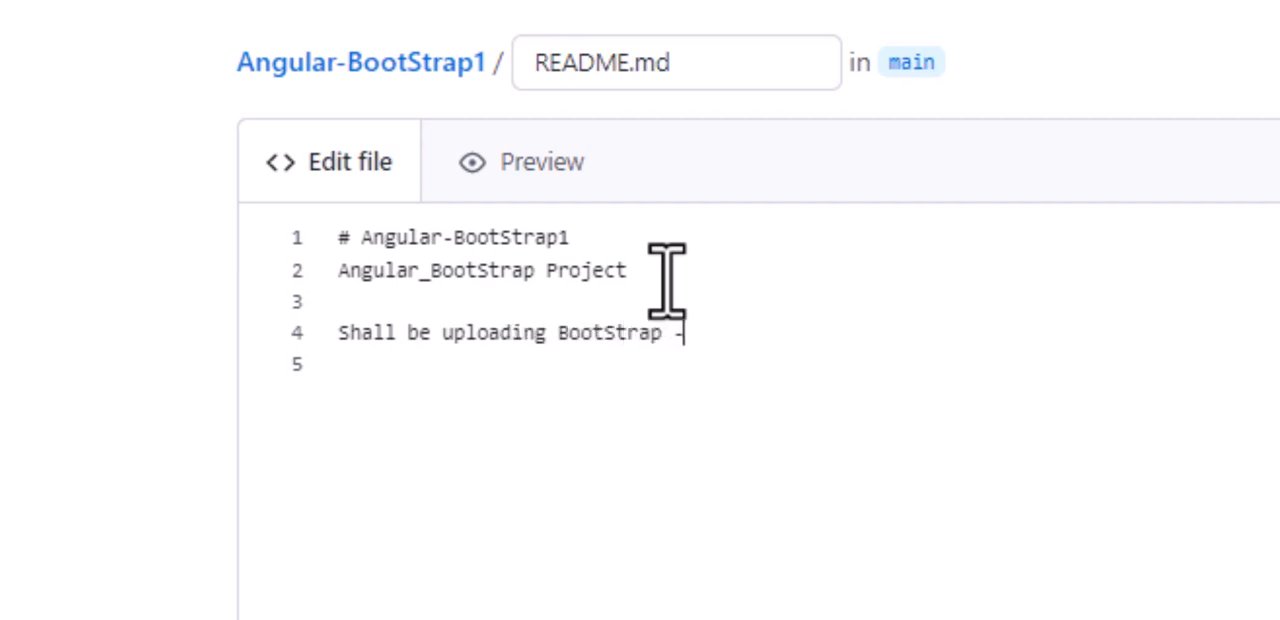
text( Angula)
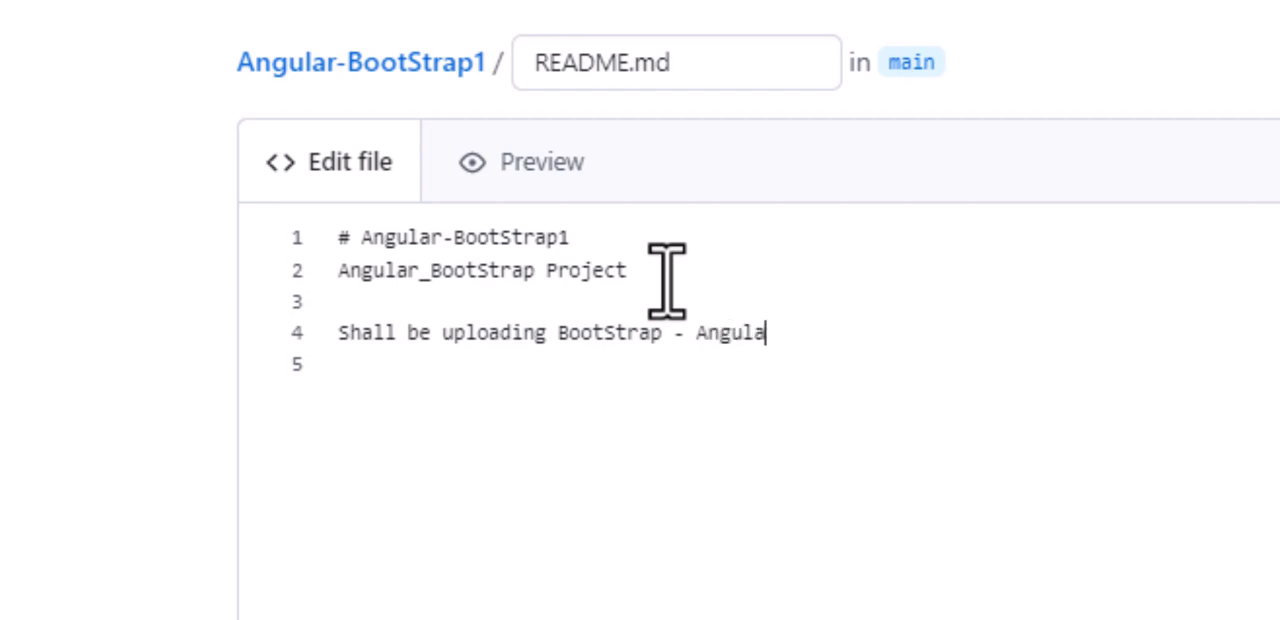
text(r Project here)
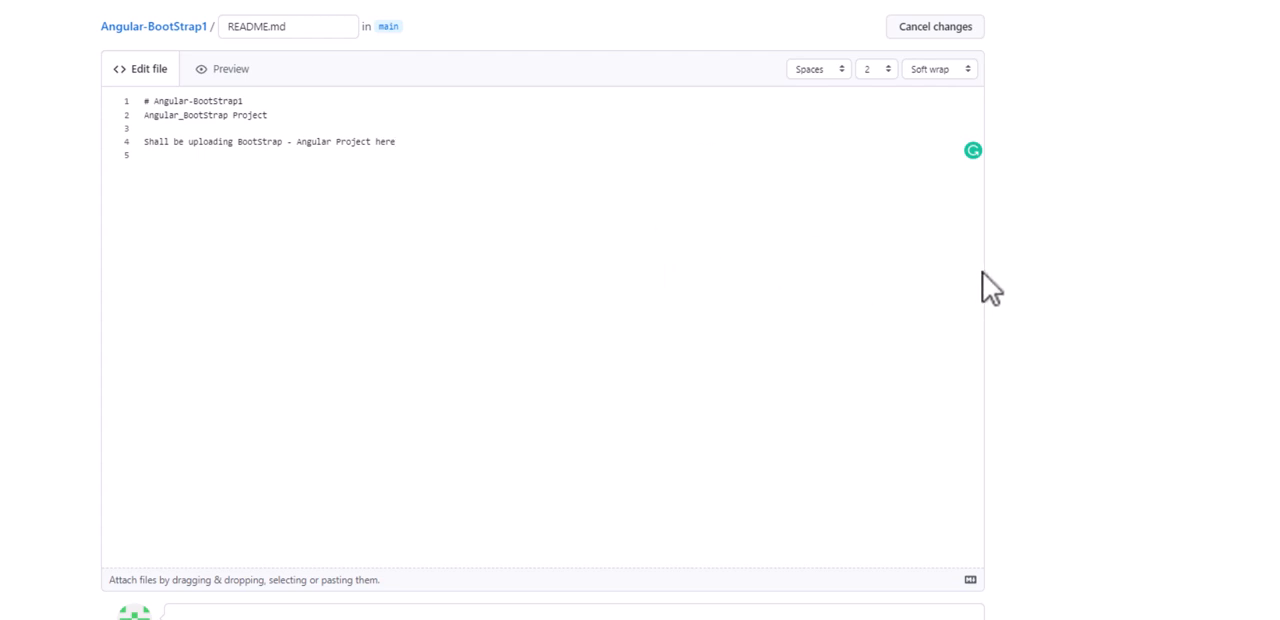
scroll(982, 285, down, 3)
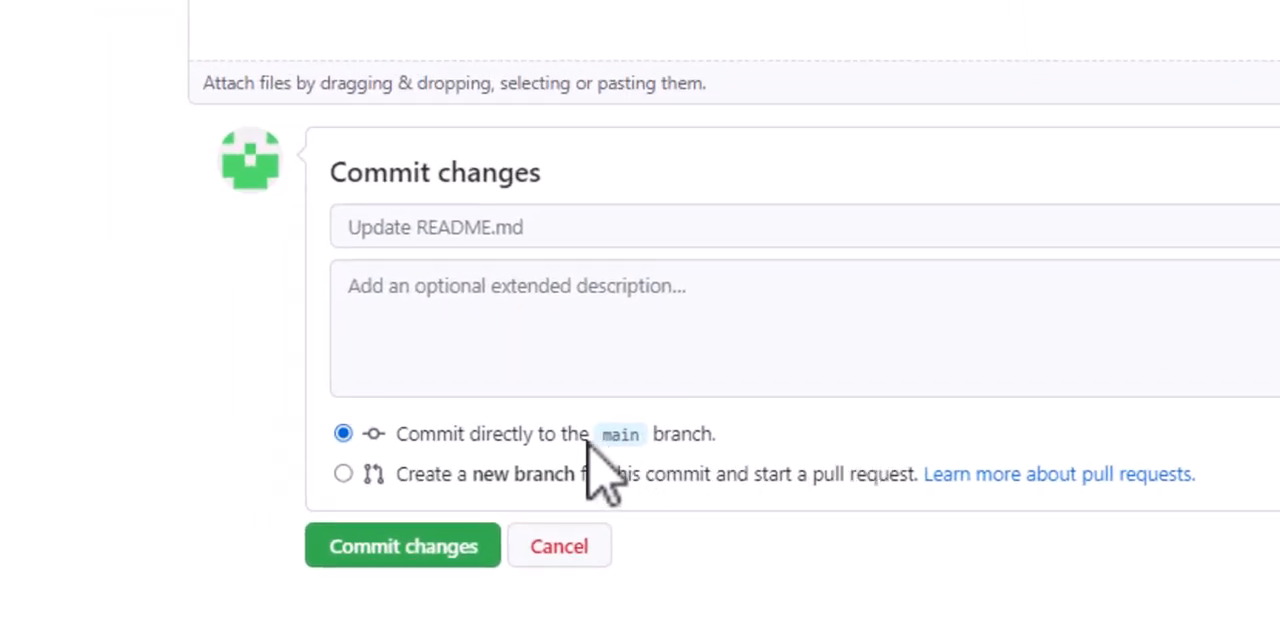
click(386, 552)
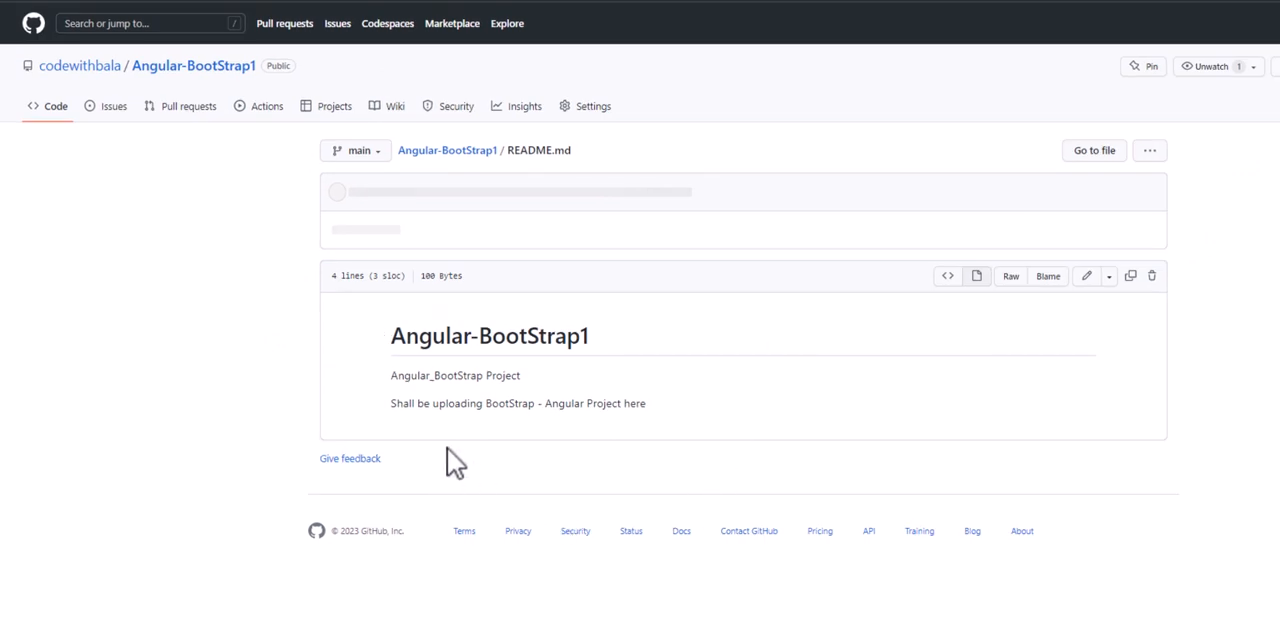
drag(392, 403, 493, 404)
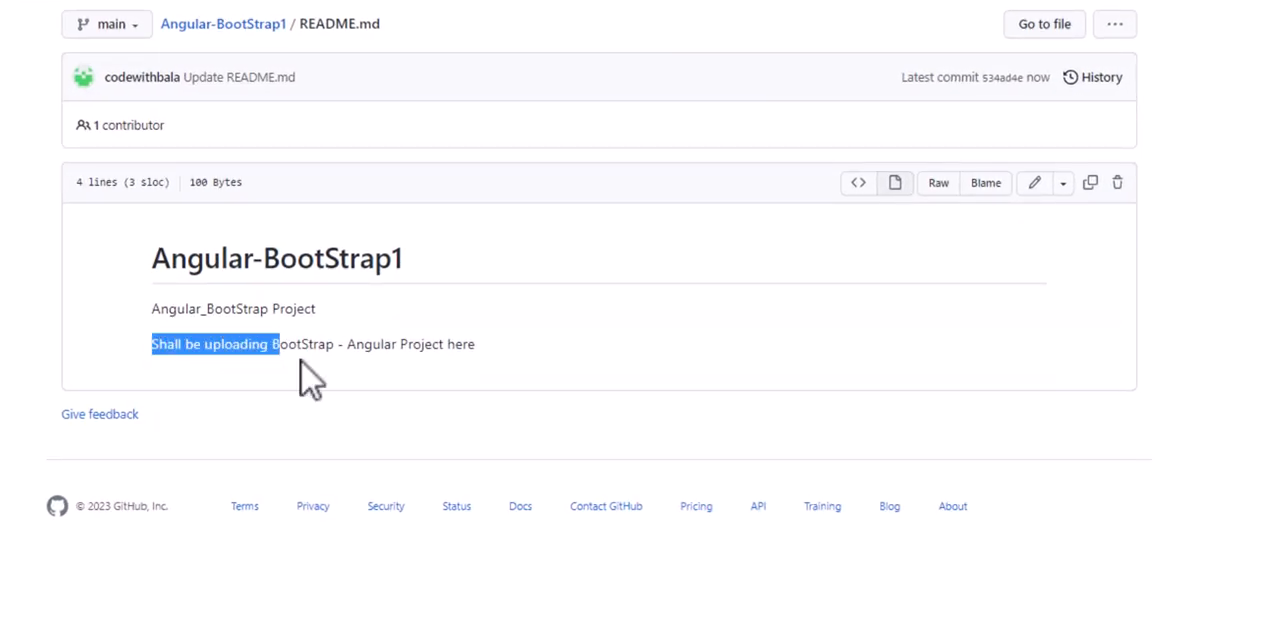
drag(310, 378, 491, 377)
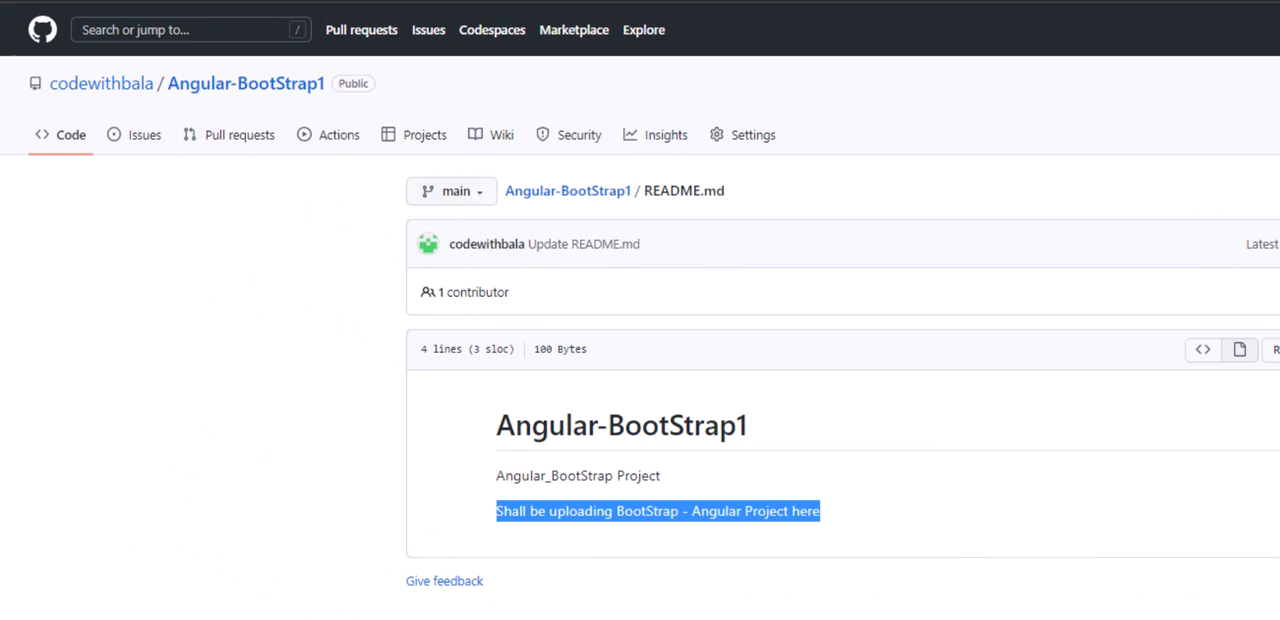
click(658, 511)
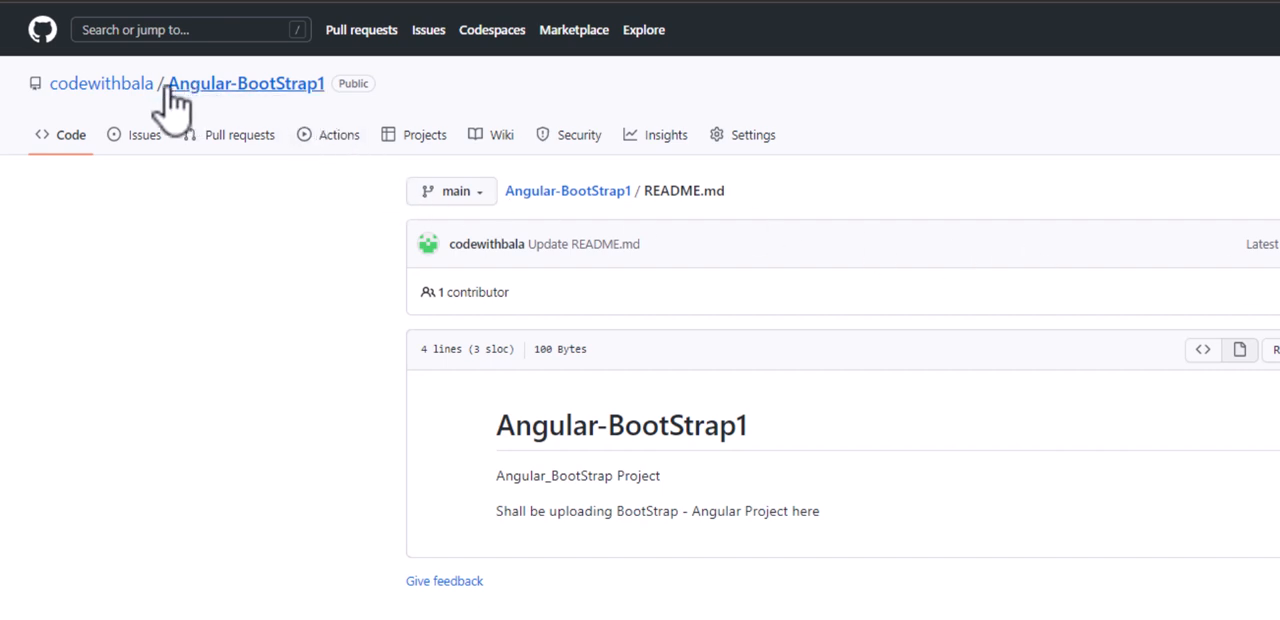
- Examine the contribution activity on the repository owner's profile and open the list of the owner's repositories
click(118, 88)
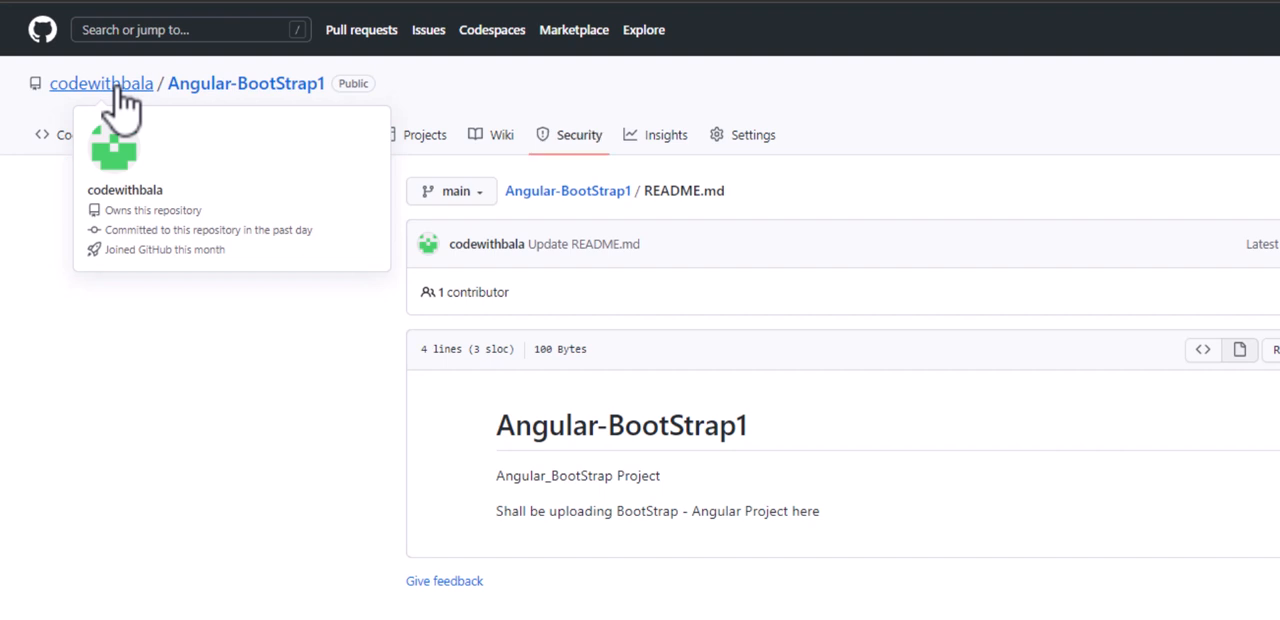
click(118, 88)
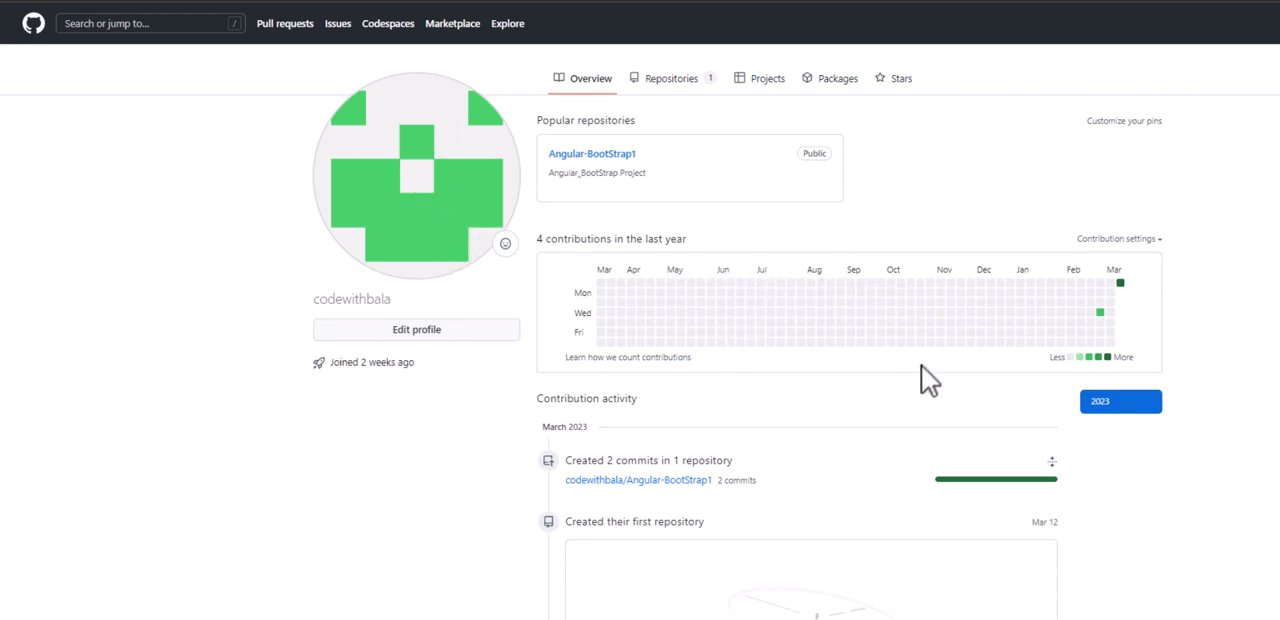
scroll(921, 366, down, 4)
scroll(921, 365, down, 1)
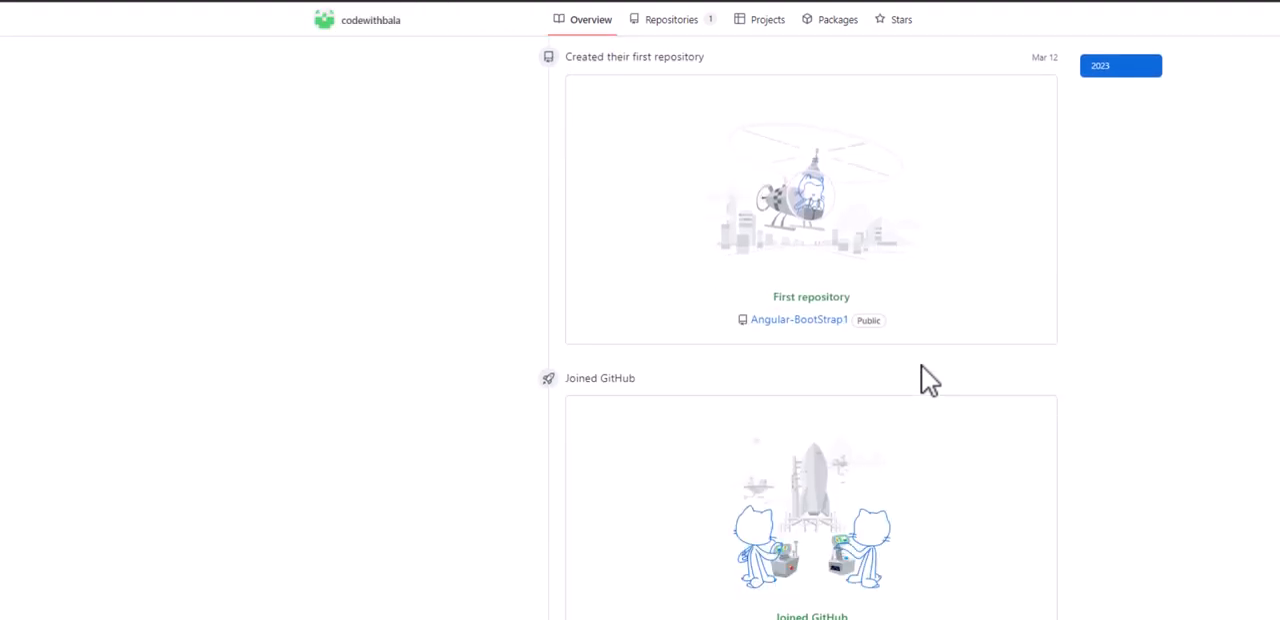
scroll(921, 365, up, 1)
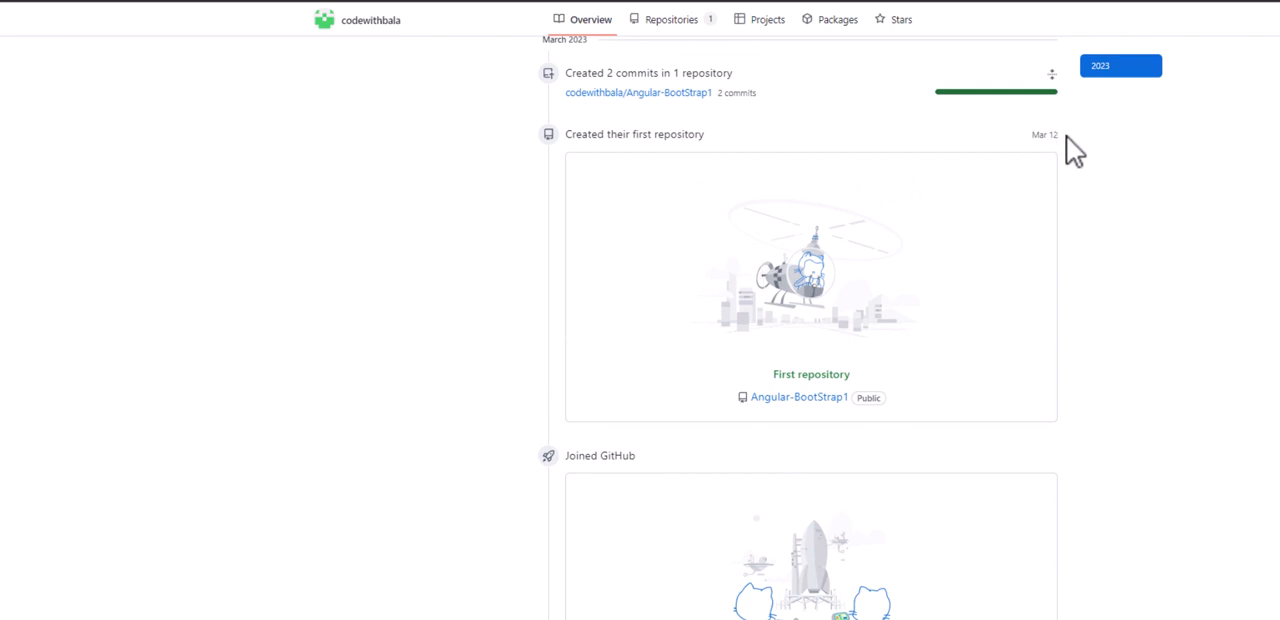
drag(1066, 136, 1020, 137)
click(1104, 275)
mouse_move(789, 404)
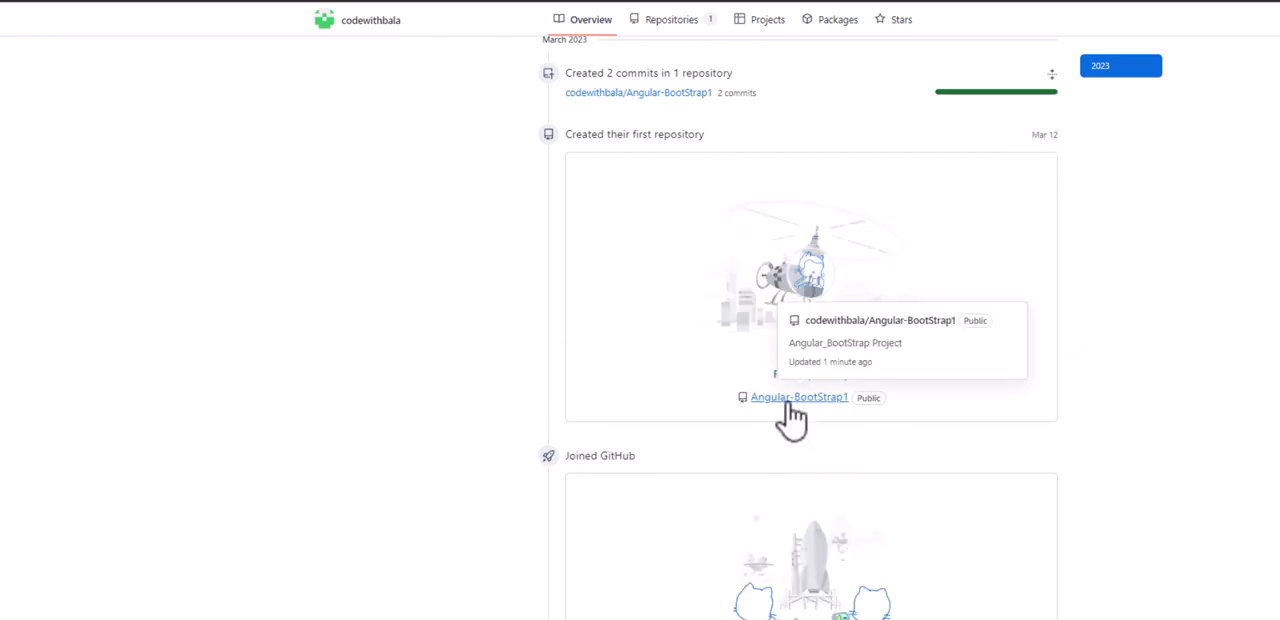
scroll(791, 418, down, 2)
scroll(791, 417, up, 2)
scroll(801, 418, up, 3)
scroll(801, 418, down, 2)
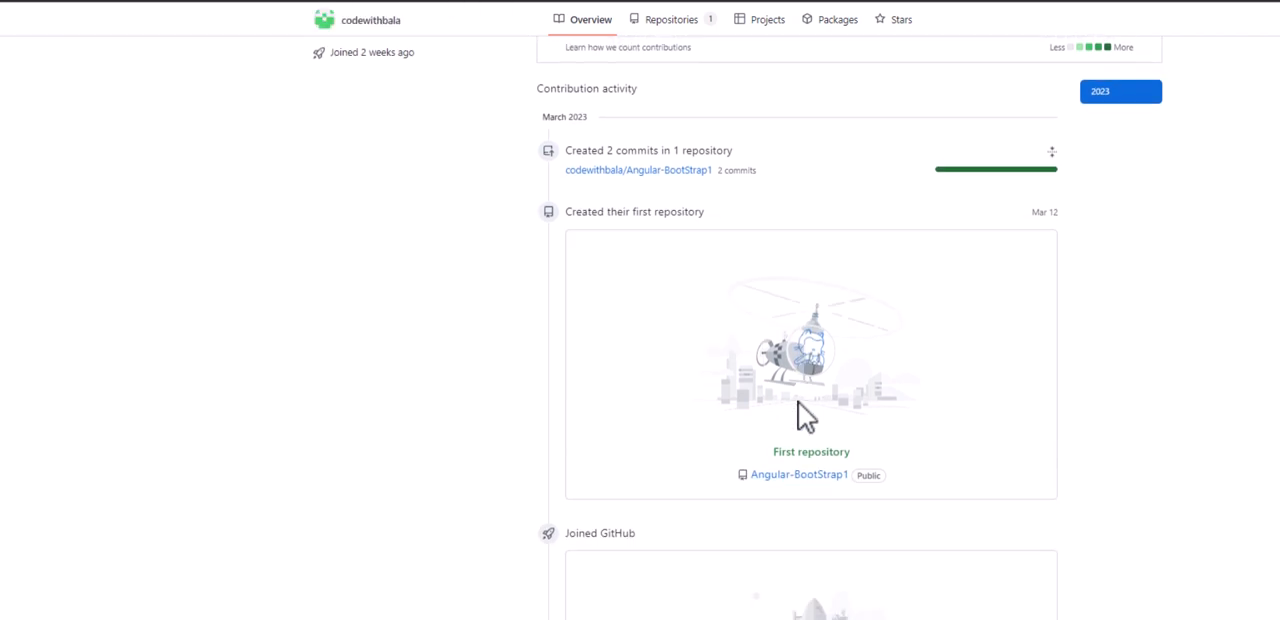
click(671, 26)
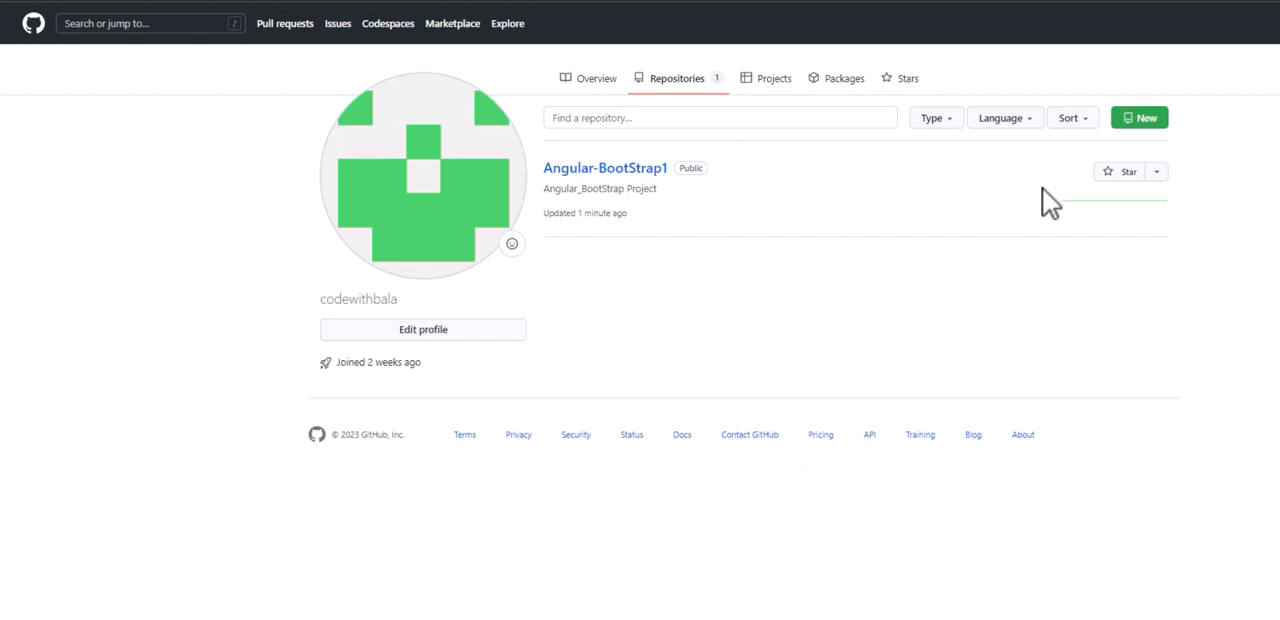
click(1158, 176)
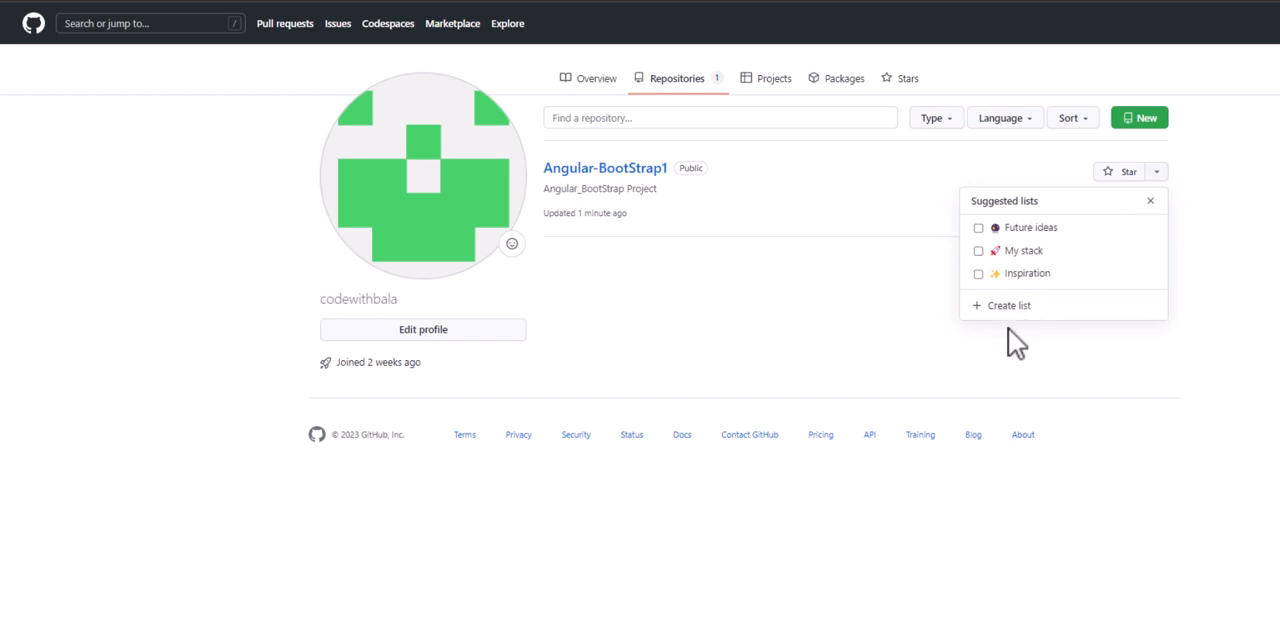
click(1230, 196)
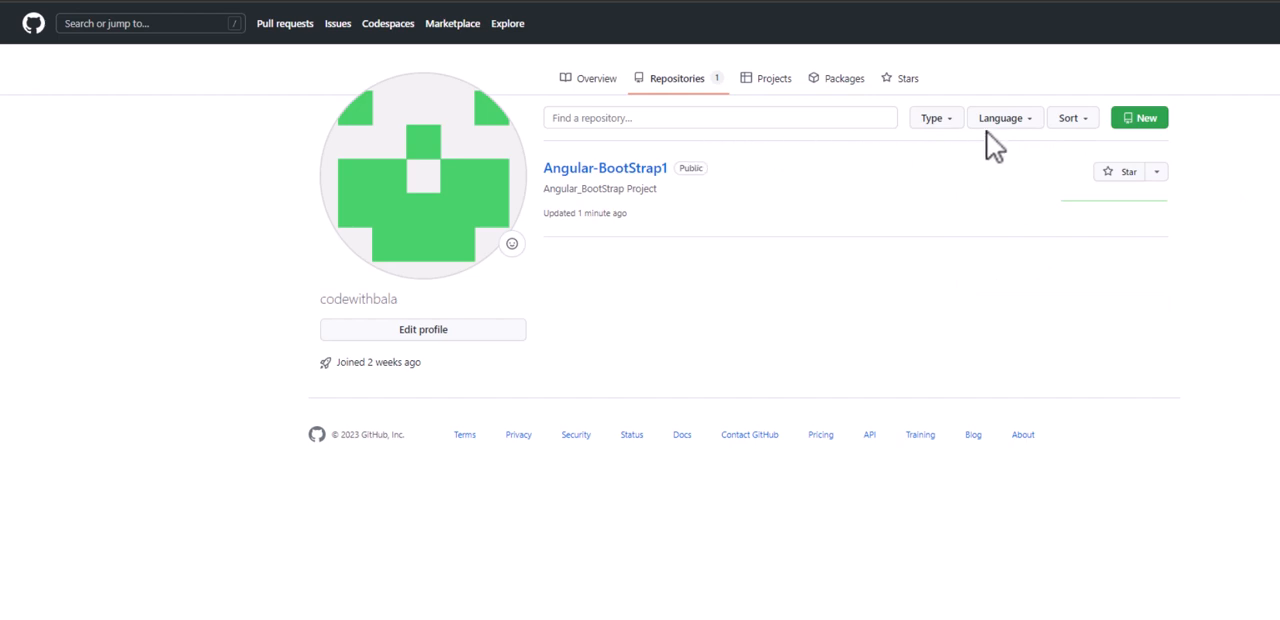
click(1151, 122)
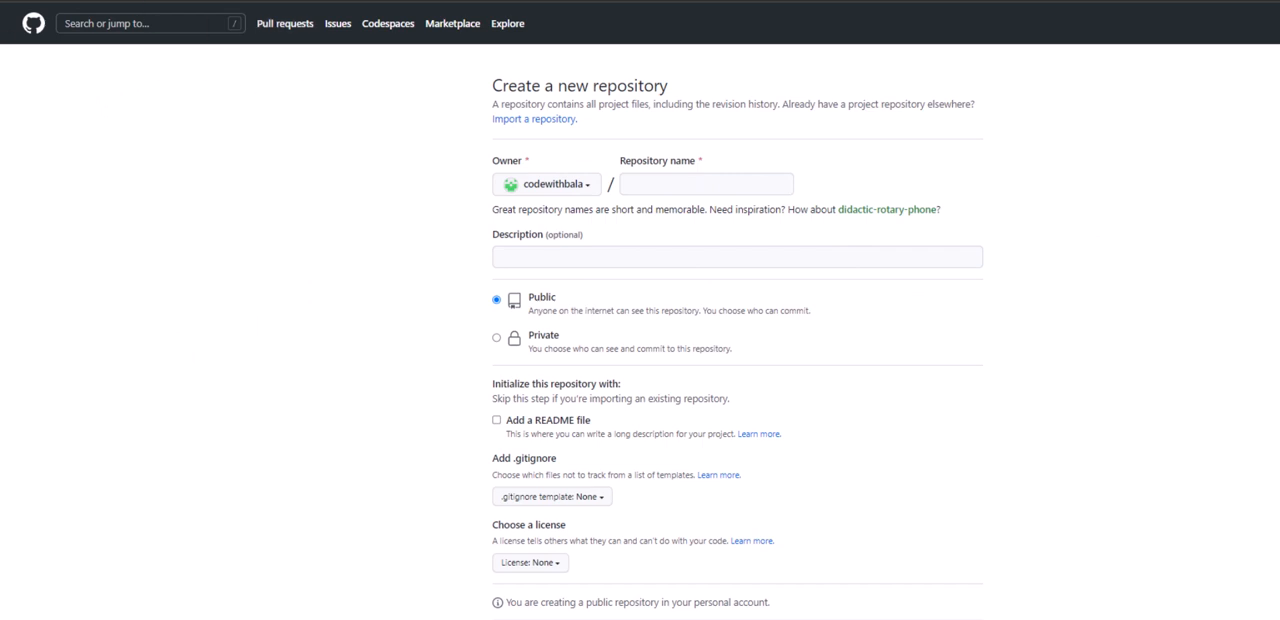
key(alt+Left)
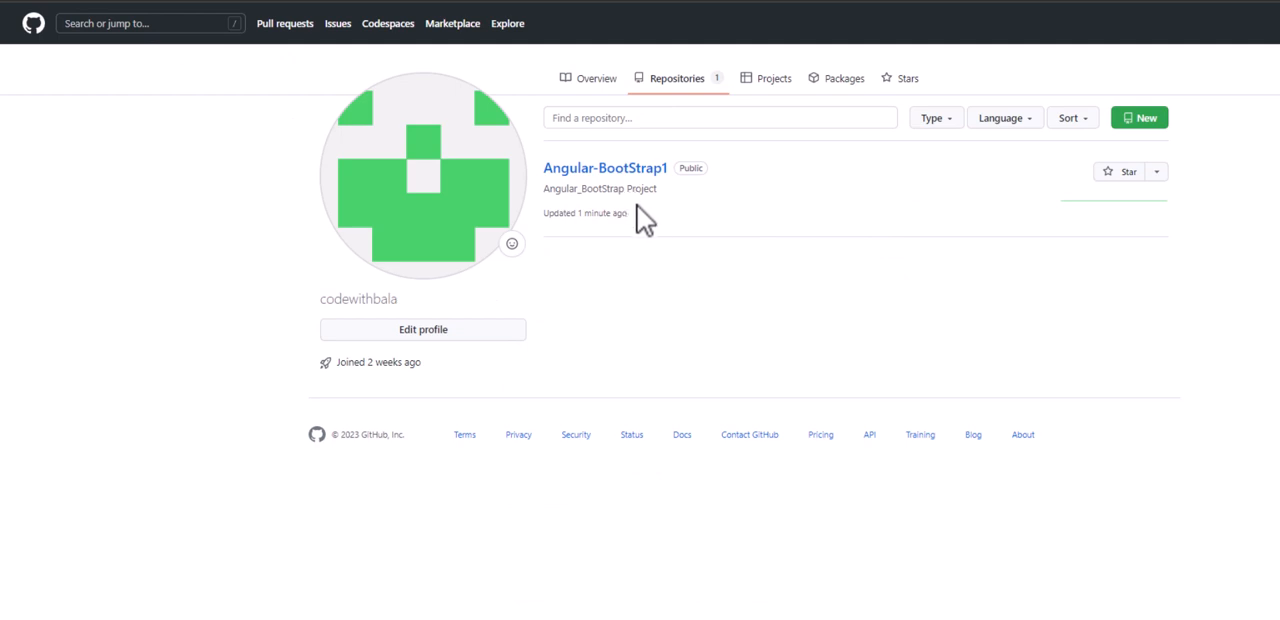
- Upload the file "V code 4.jpg" to the Angular-BootStrap1 repository and commit it directly to the main branch
click(605, 176)
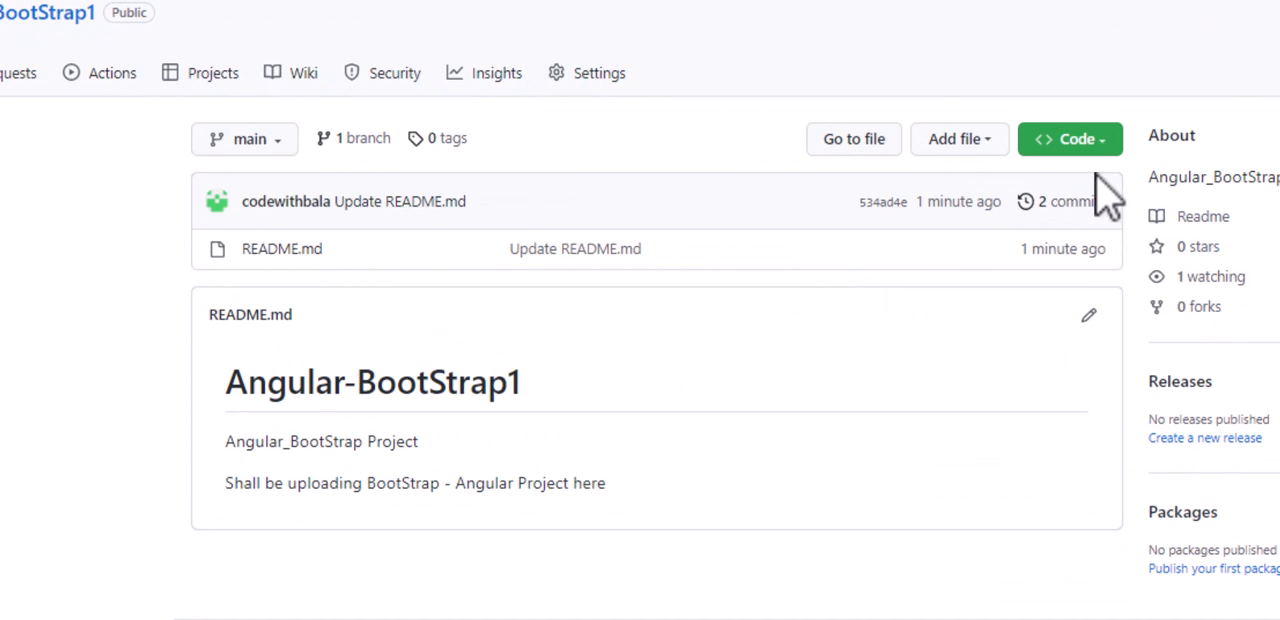
click(993, 163)
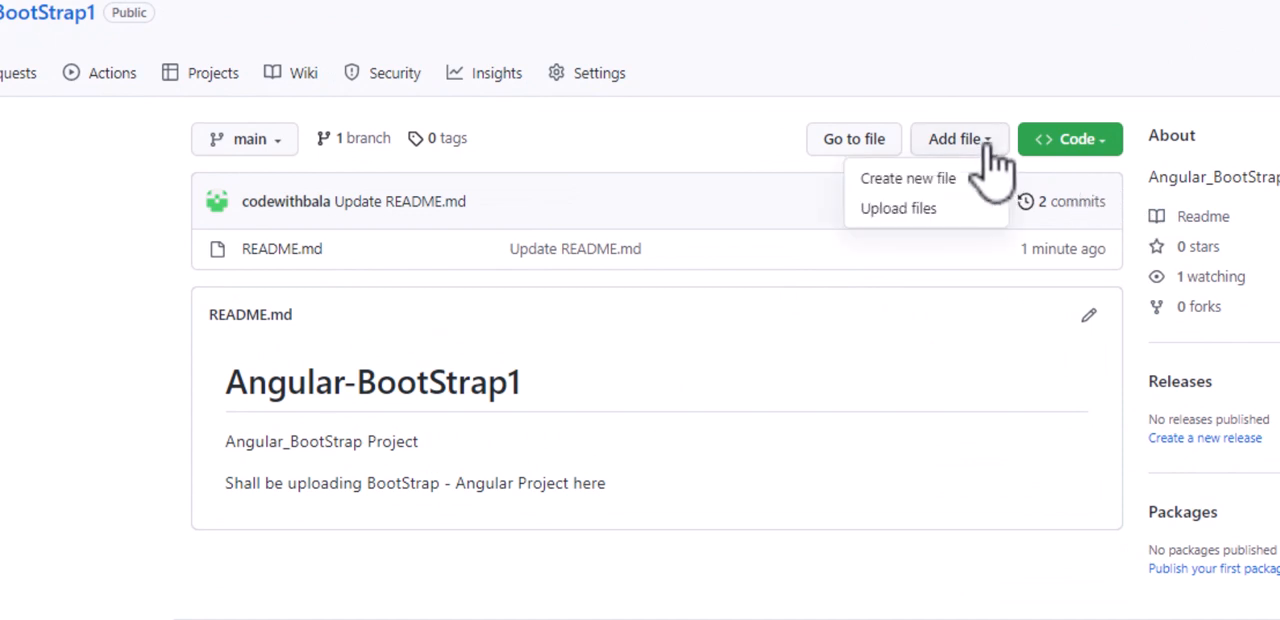
click(918, 210)
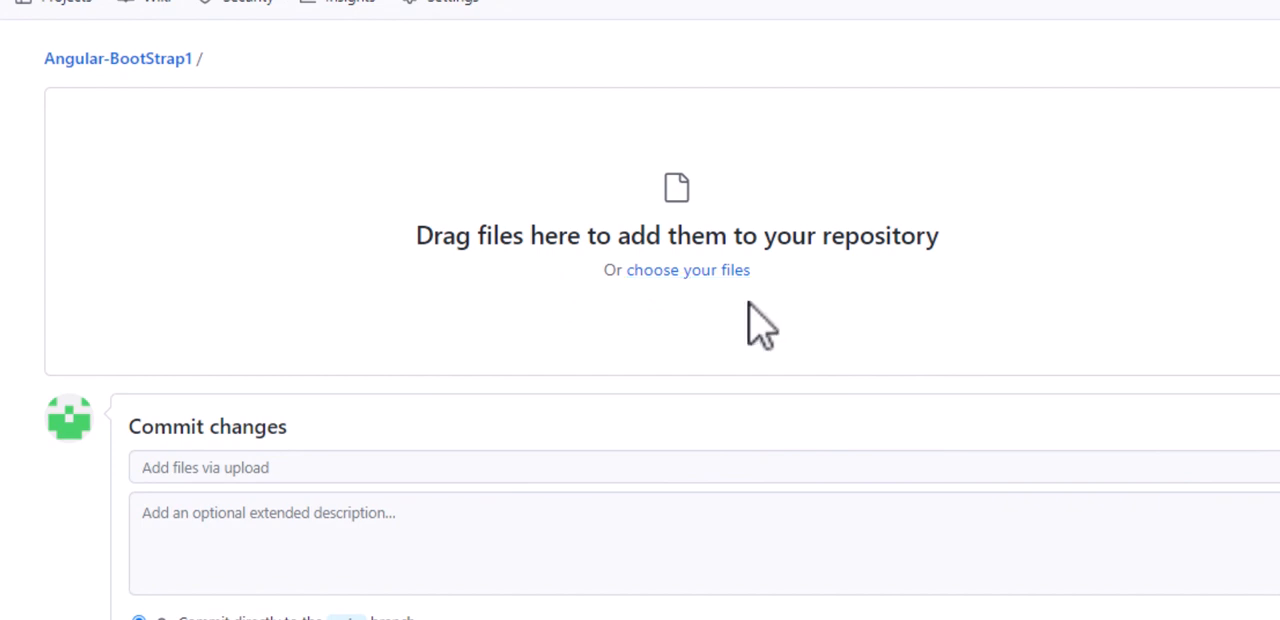
click(683, 272)
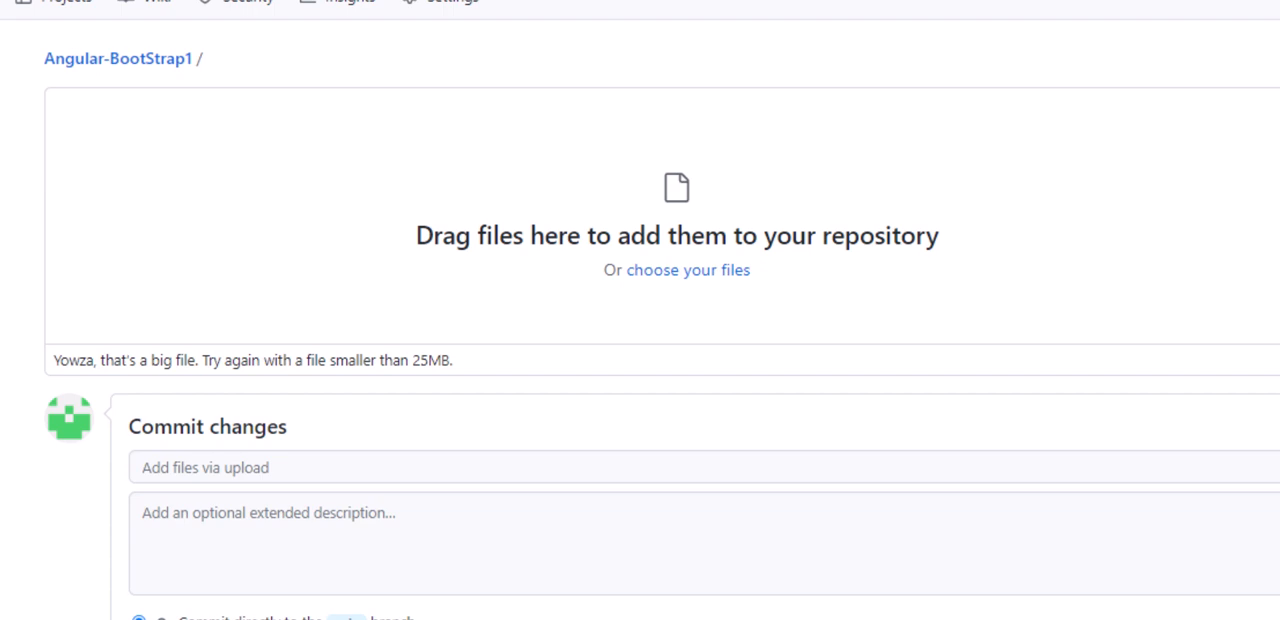
drag(0, 486, 712, 185)
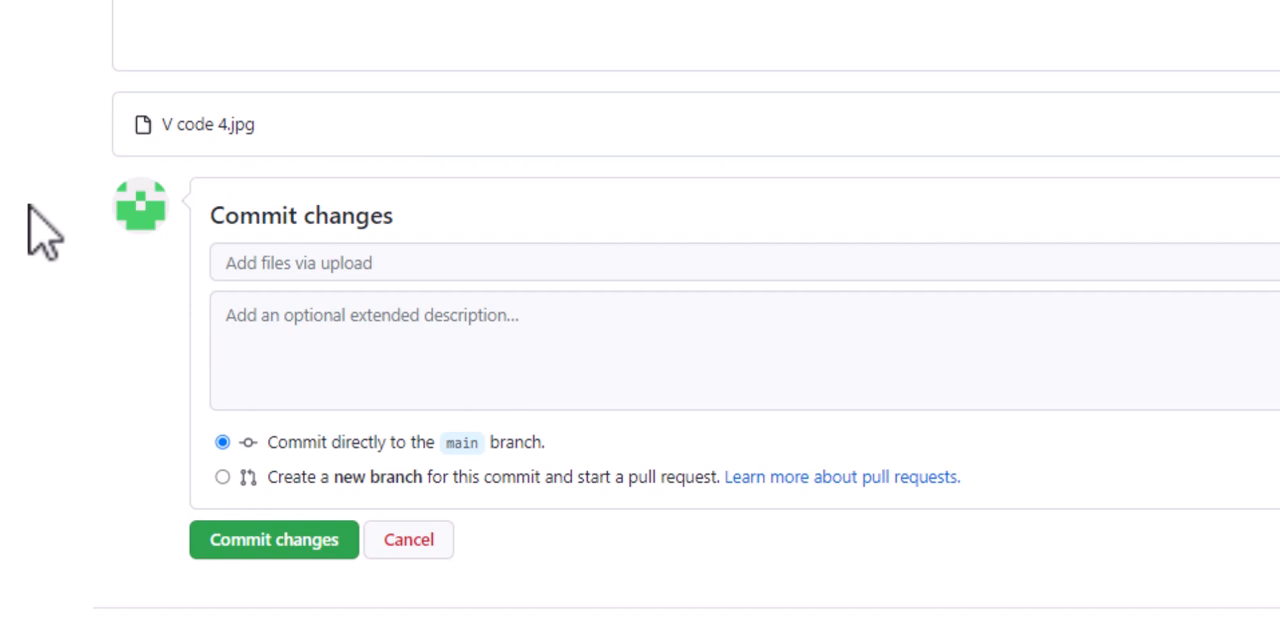
click(246, 550)
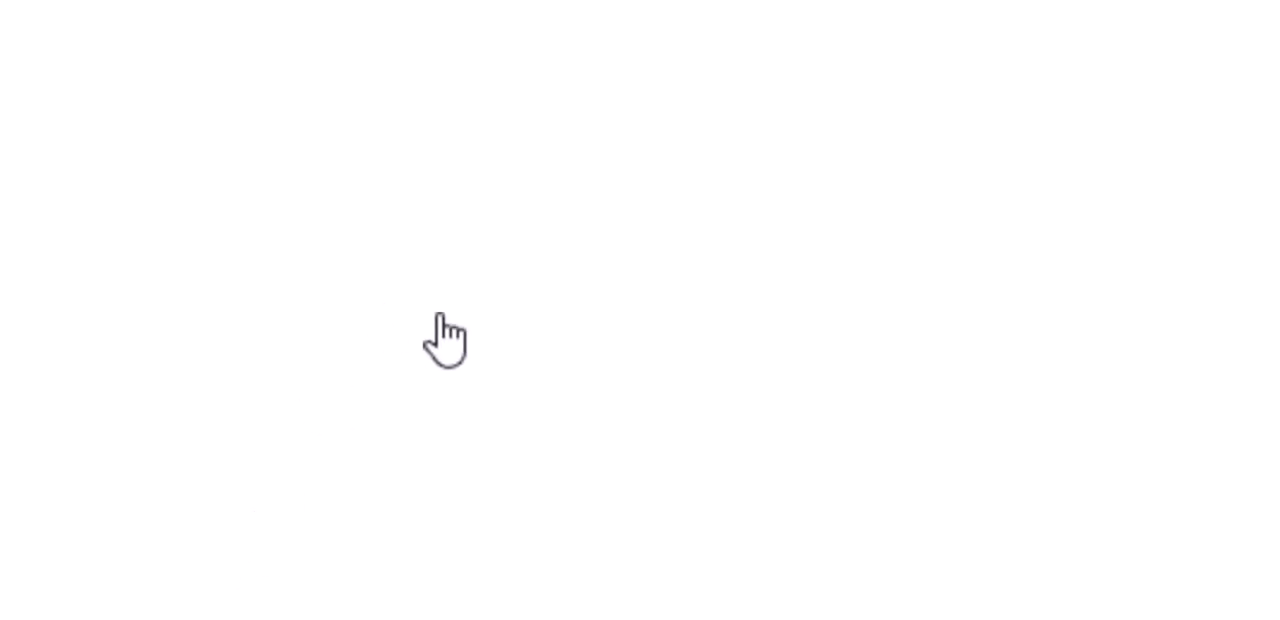